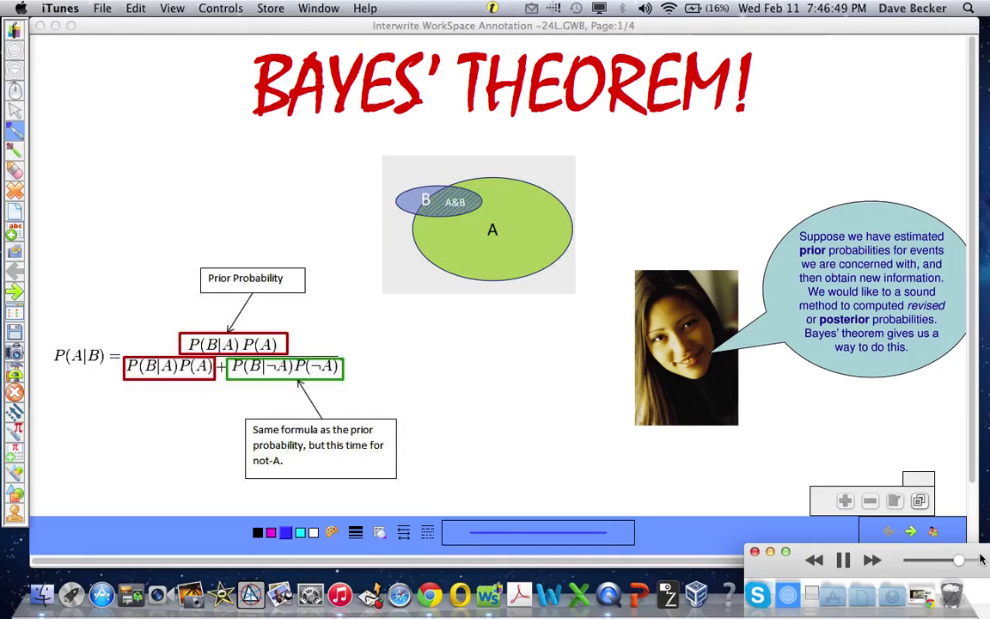
# - Turn the iTunes background music volume down to zero and pause playback
pyautogui.moveTo(963, 563); pyautogui.dragTo(908, 564)
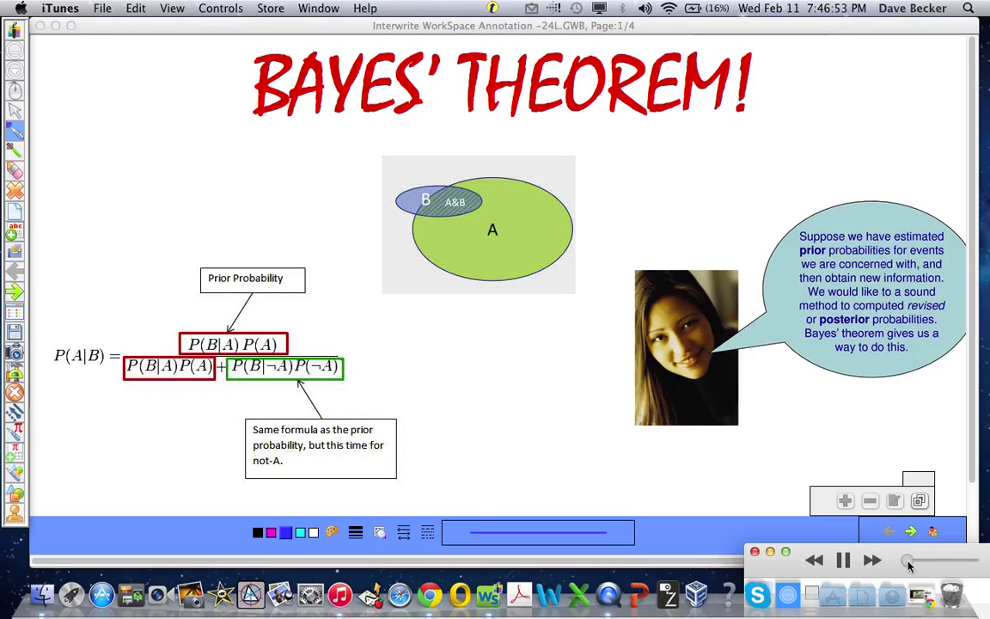
pyautogui.click(844, 559)
# - Advance the lesson to page 2 of 4, showing the two pink boxes
pyautogui.click(15, 293)
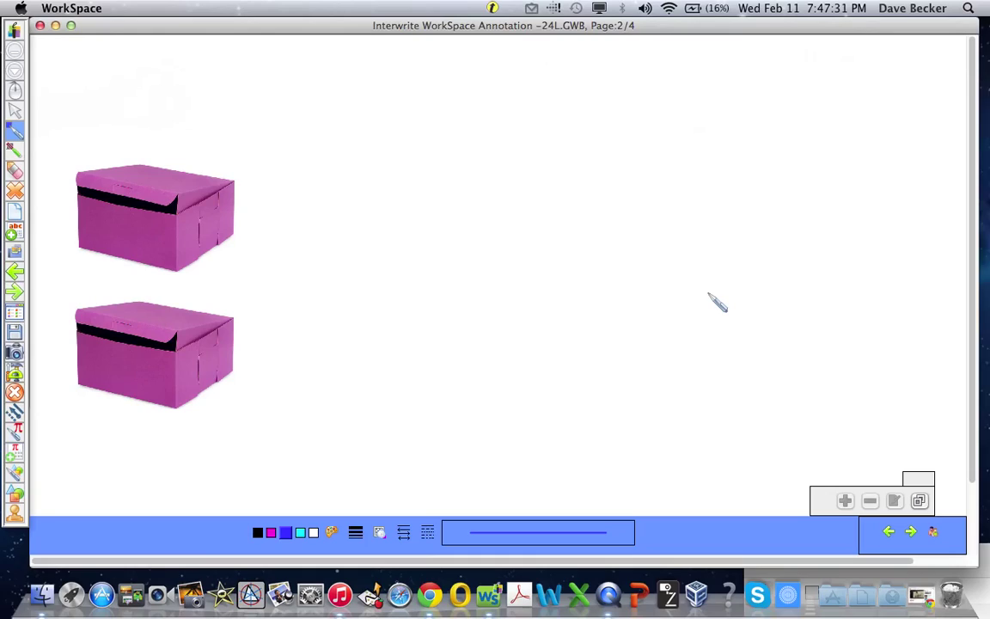
pyautogui.click(337, 478)
# - Handwrite A and B under the boxes, with 10 G and 10 C under A and 20 C under B
pyautogui.moveTo(64, 443)
pyautogui.mouseDown()
pyautogui.moveTo(73, 432)
pyautogui.moveTo(79, 455)
pyautogui.moveTo(80, 441)
pyautogui.mouseUp()
pyautogui.moveTo(206, 429)
pyautogui.mouseDown()
pyautogui.moveTo(207, 450)
pyautogui.moveTo(219, 433)
pyautogui.moveTo(207, 450)
pyautogui.mouseUp()
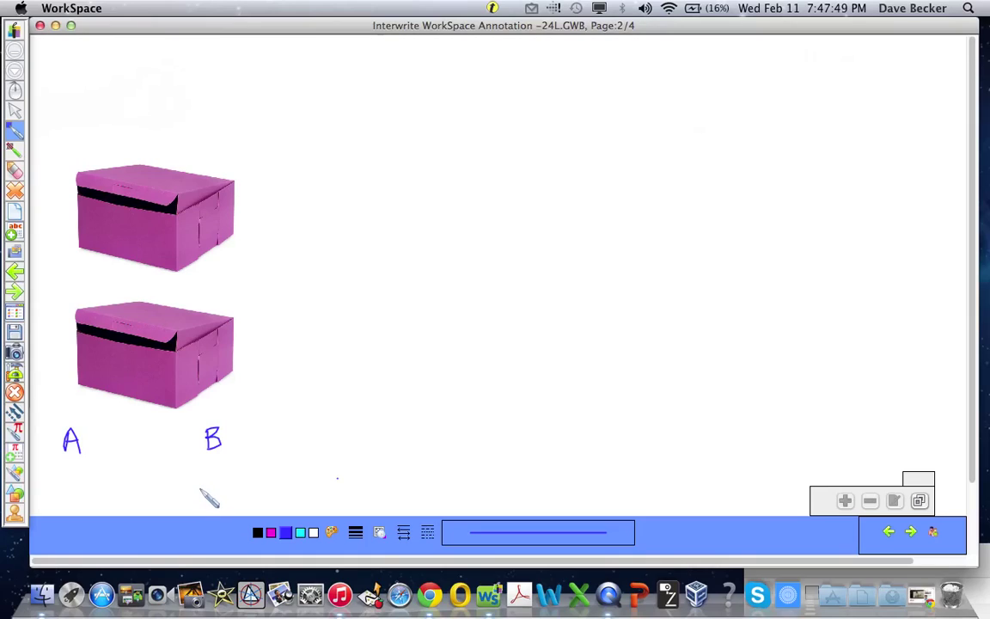
pyautogui.moveTo(41, 463)
pyautogui.mouseDown()
pyautogui.moveTo(43, 477)
pyautogui.moveTo(60, 475)
pyautogui.moveTo(55, 464)
pyautogui.moveTo(96, 469)
pyautogui.mouseUp()
pyautogui.moveTo(48, 492)
pyautogui.mouseDown()
pyautogui.moveTo(48, 507)
pyautogui.moveTo(59, 494)
pyautogui.moveTo(100, 506)
pyautogui.mouseUp()
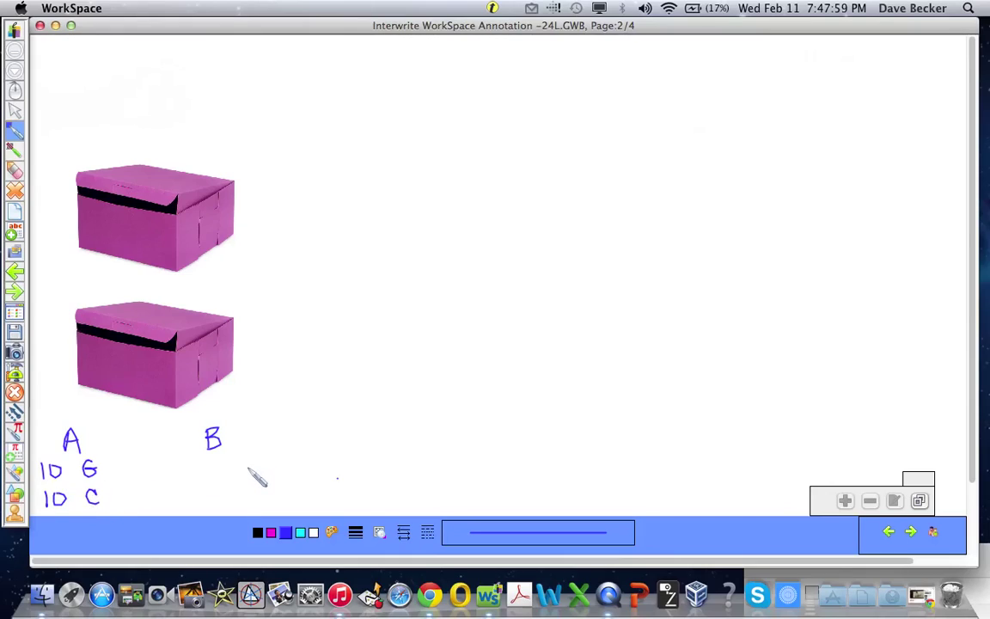
pyautogui.moveTo(176, 471)
pyautogui.mouseDown()
pyautogui.moveTo(192, 488)
pyautogui.moveTo(200, 472)
pyautogui.moveTo(245, 486)
pyautogui.mouseUp()
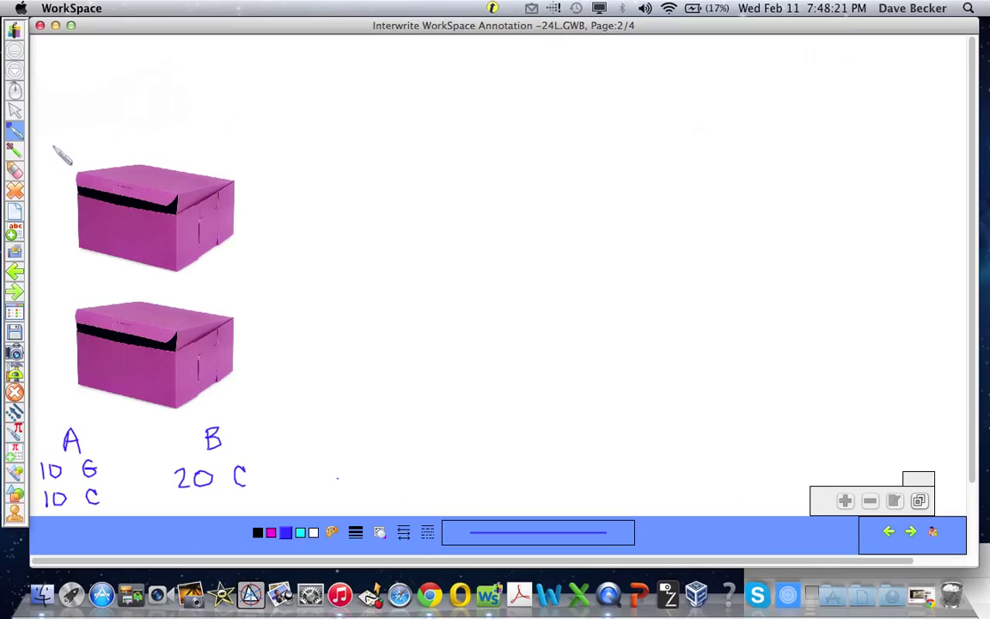
pyautogui.click(15, 111)
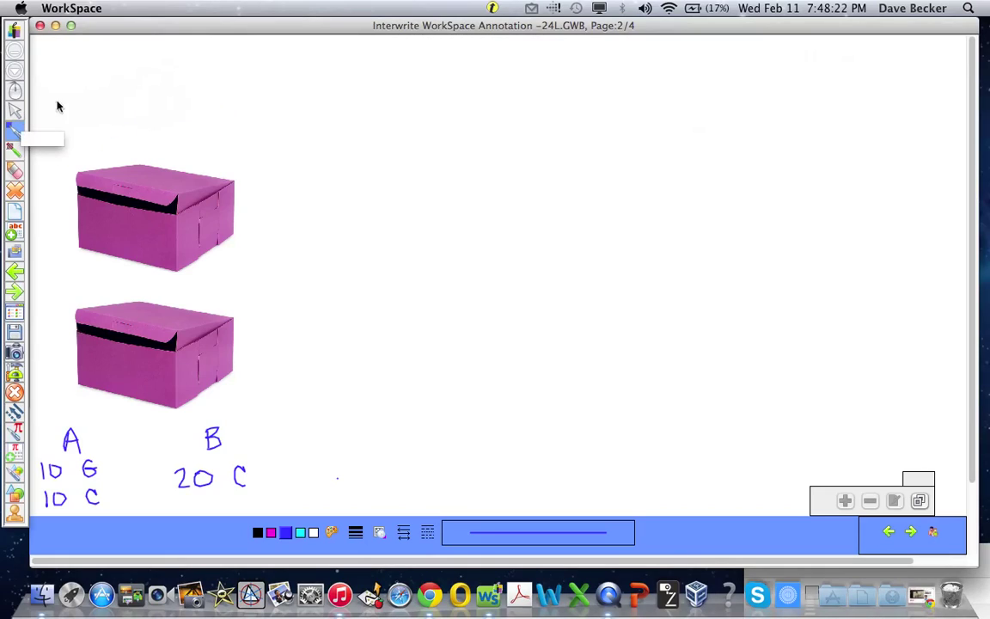
# - Select the hidden top-left object and make the donut picture visible
pyautogui.click(134, 110)
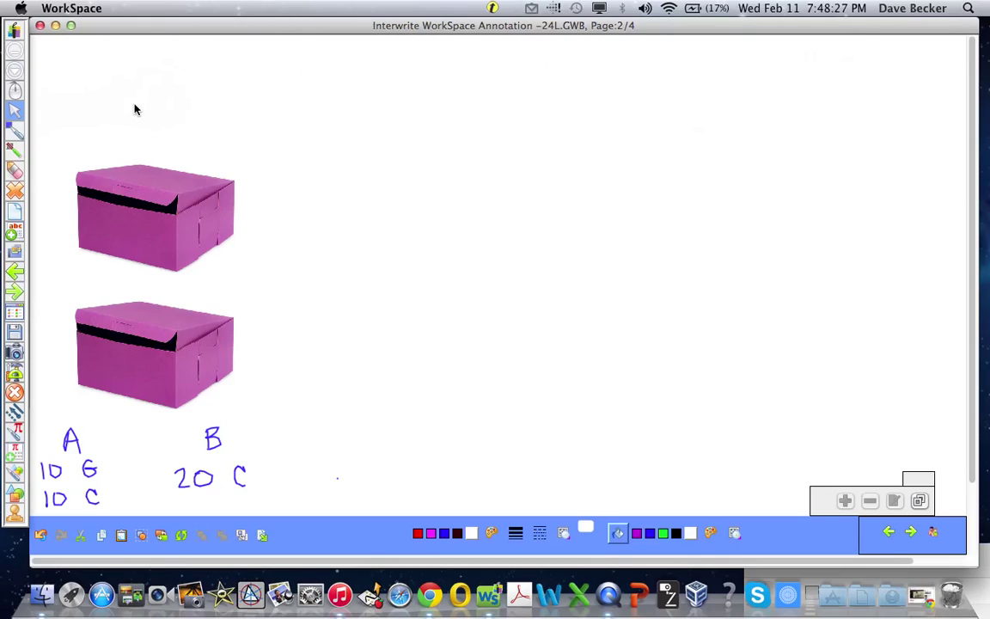
pyautogui.click(16, 194)
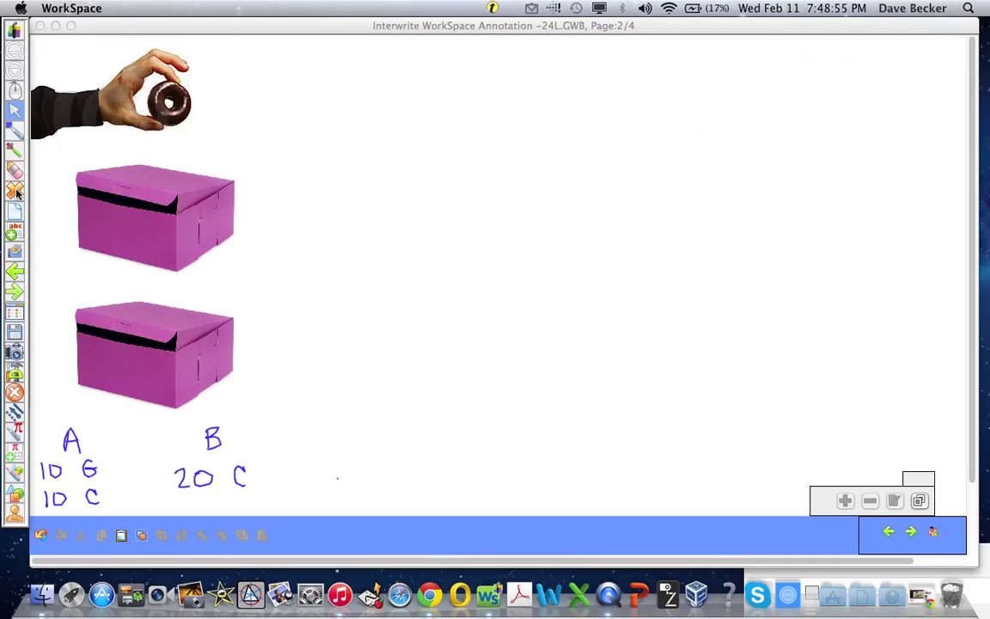
pyautogui.click(16, 193)
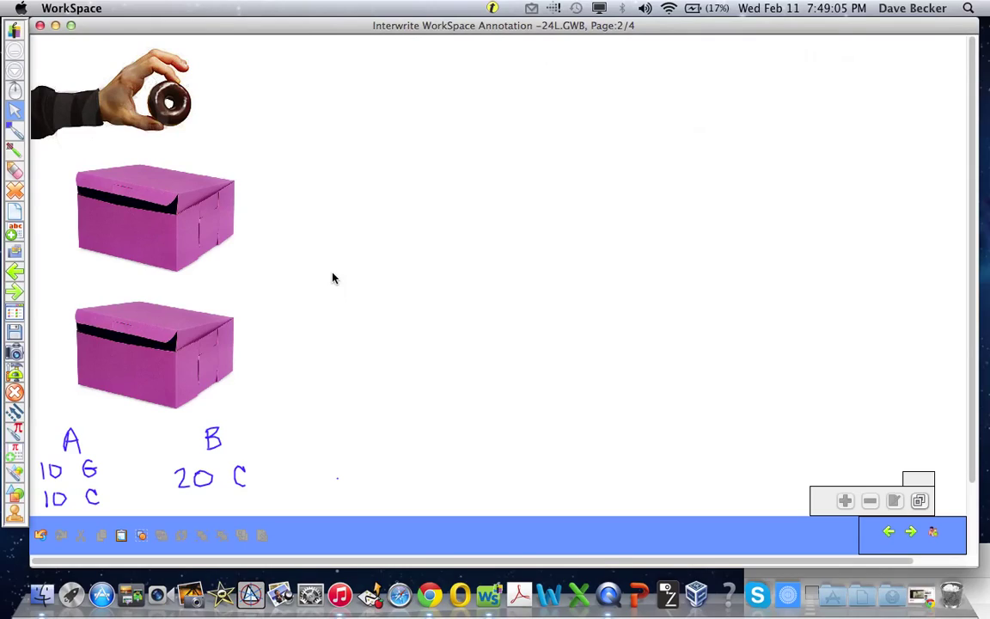
# - Select and reveal the hidden empty blue rectangle in the upper middle of the page
pyautogui.click(553, 128)
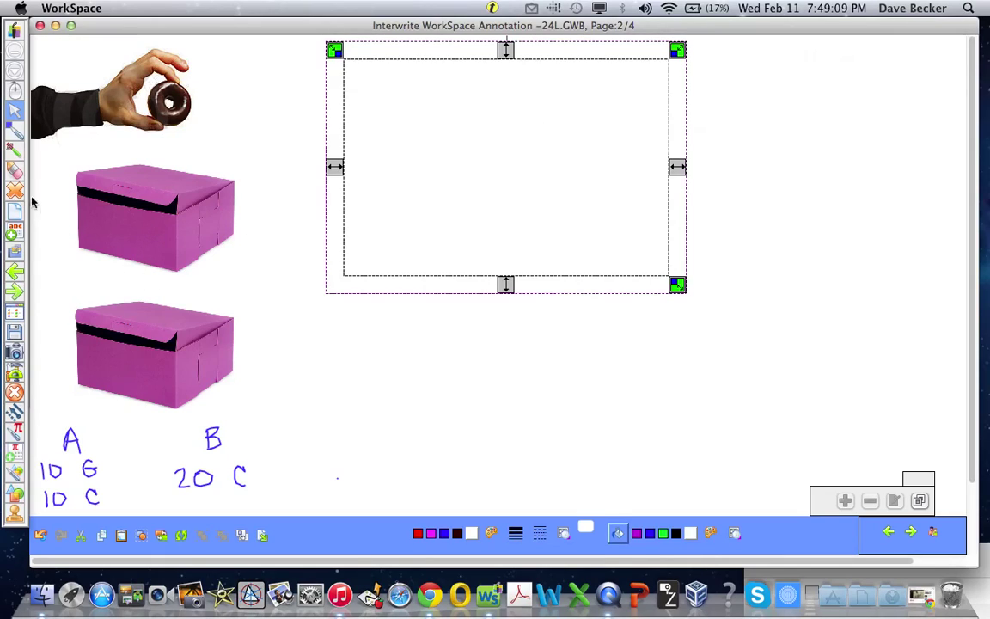
pyautogui.click(15, 171)
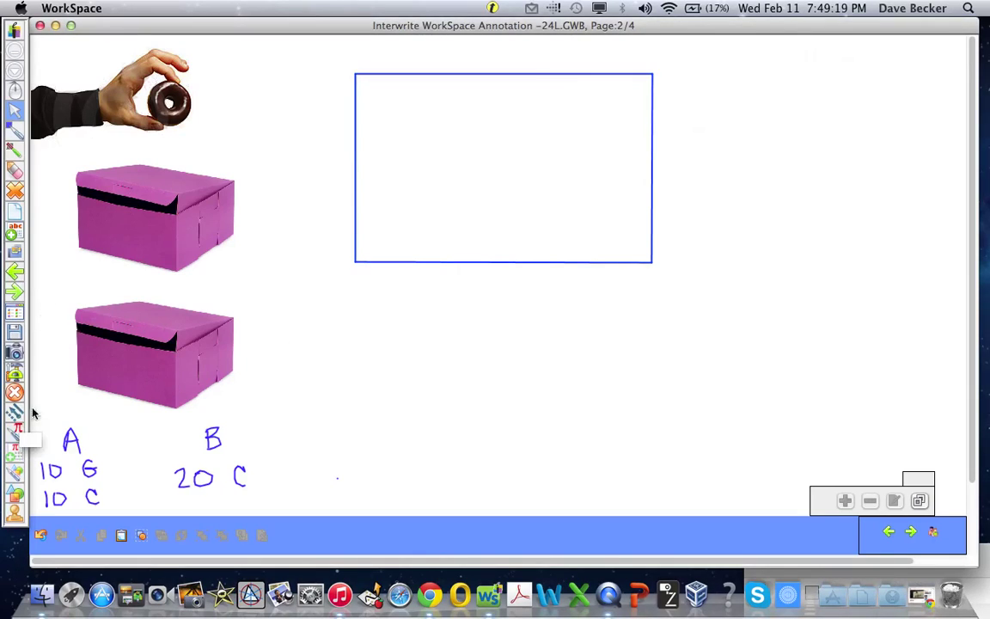
pyautogui.click(13, 131)
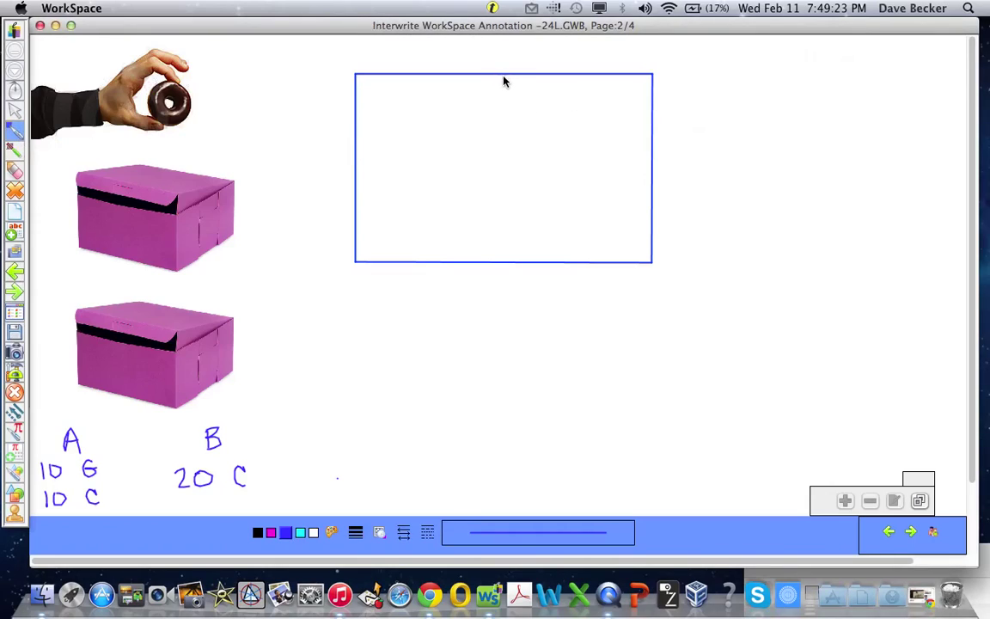
# - Draw a vertical divider through the rectangle and write B over the left half and A over the right half
pyautogui.moveTo(504, 76); pyautogui.dragTo(505, 155)
pyautogui.moveTo(506, 213); pyautogui.dragTo(503, 257)
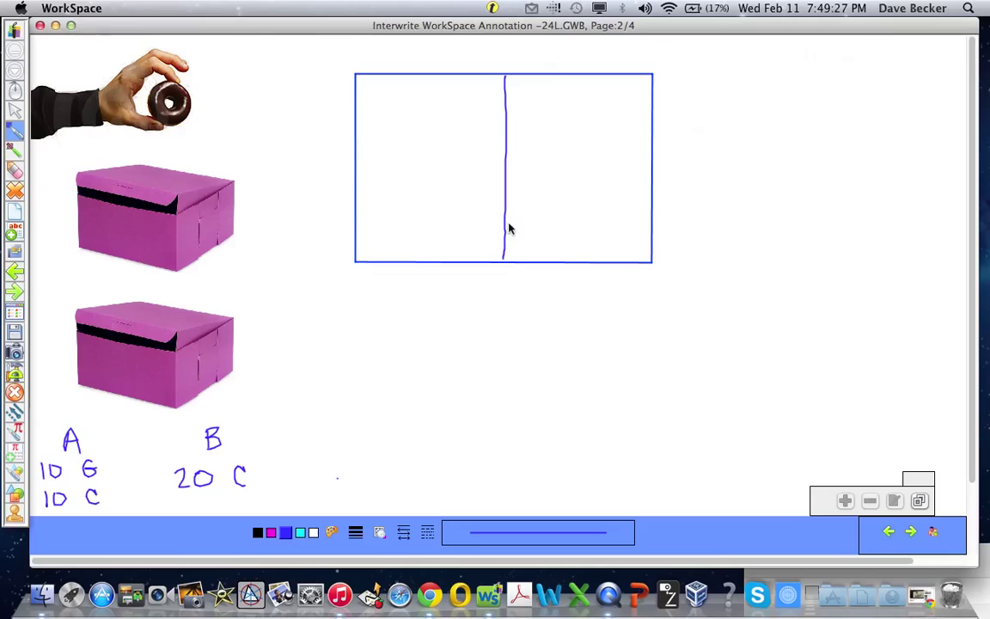
pyautogui.moveTo(564, 67)
pyautogui.mouseDown()
pyautogui.moveTo(575, 67)
pyautogui.moveTo(563, 60)
pyautogui.mouseUp()
pyautogui.moveTo(414, 49); pyautogui.dragTo(418, 74)
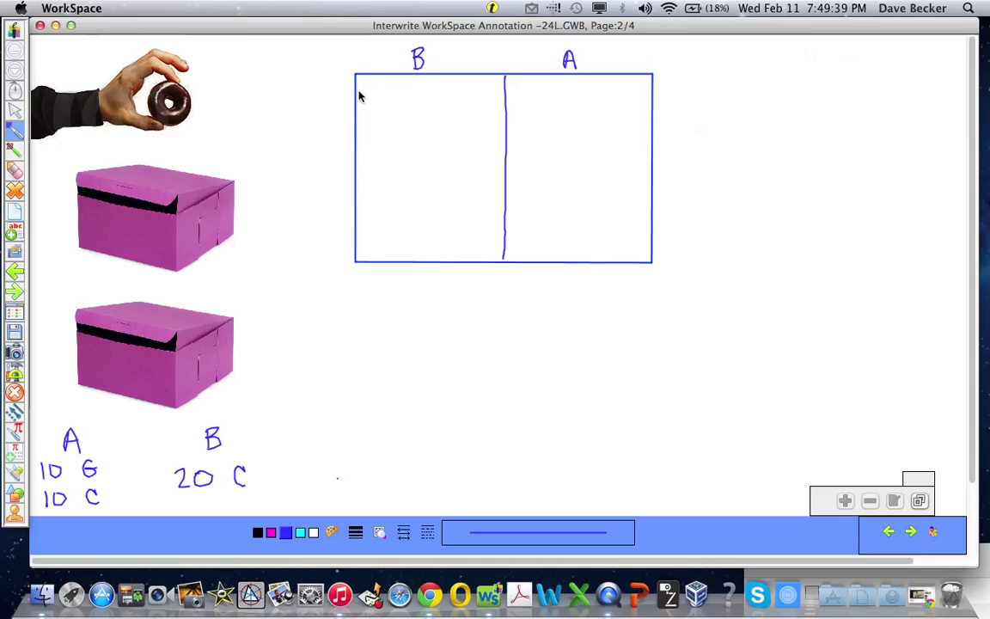
# - Fill the entire B half of the rectangle with diagonal hatch lines
pyautogui.moveTo(359, 97)
pyautogui.mouseDown()
pyautogui.moveTo(381, 80)
pyautogui.moveTo(414, 78)
pyautogui.mouseUp()
pyautogui.moveTo(364, 134); pyautogui.dragTo(431, 82)
pyautogui.moveTo(362, 157); pyautogui.dragTo(453, 90)
pyautogui.moveTo(367, 179); pyautogui.dragTo(486, 86)
pyautogui.moveTo(363, 200); pyautogui.dragTo(491, 105)
pyautogui.moveTo(361, 219); pyautogui.dragTo(492, 131)
pyautogui.moveTo(363, 221); pyautogui.dragTo(502, 155)
pyautogui.moveTo(370, 254); pyautogui.dragTo(465, 204)
pyautogui.moveTo(416, 250); pyautogui.dragTo(496, 201)
pyautogui.moveTo(442, 256)
pyautogui.mouseDown()
pyautogui.moveTo(495, 221)
pyautogui.moveTo(498, 240)
pyautogui.mouseUp()
pyautogui.moveTo(491, 256); pyautogui.dragTo(499, 247)
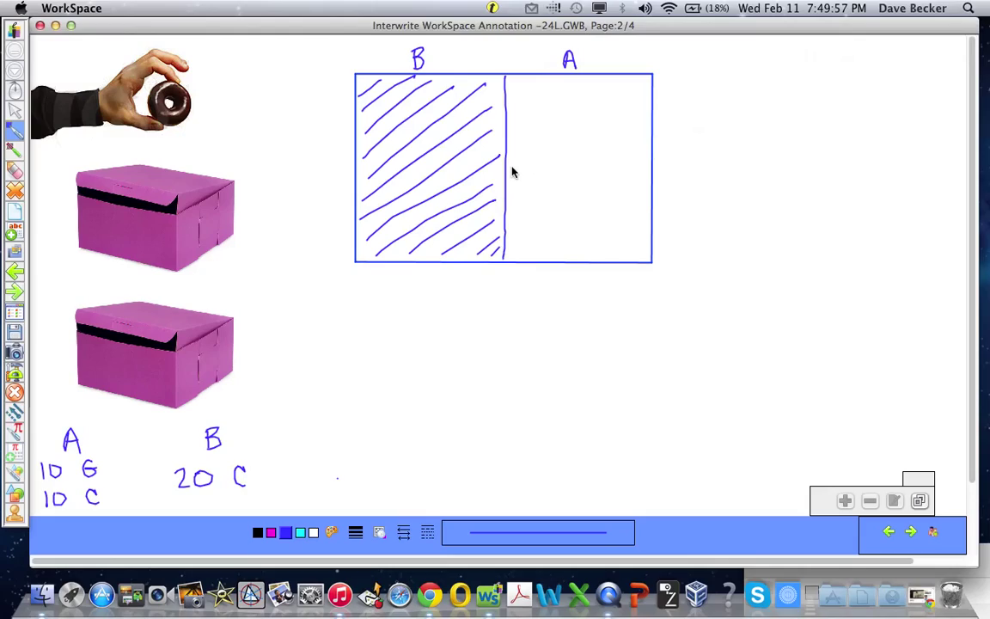
# - Split the A half horizontally, hatch its lower part, then draw a horizontal line across B
pyautogui.moveTo(507, 170); pyautogui.dragTo(651, 162)
pyautogui.moveTo(508, 183); pyautogui.dragTo(538, 168)
pyautogui.moveTo(508, 204); pyautogui.dragTo(570, 167)
pyautogui.moveTo(508, 232)
pyautogui.mouseDown()
pyautogui.moveTo(600, 177)
pyautogui.moveTo(608, 190)
pyautogui.moveTo(622, 183)
pyautogui.mouseUp()
pyautogui.moveTo(553, 250); pyautogui.dragTo(639, 191)
pyautogui.moveTo(574, 254)
pyautogui.mouseDown()
pyautogui.moveTo(614, 217)
pyautogui.moveTo(641, 207)
pyautogui.moveTo(621, 235)
pyautogui.moveTo(645, 224)
pyautogui.mouseUp()
pyautogui.moveTo(612, 258); pyautogui.dragTo(646, 234)
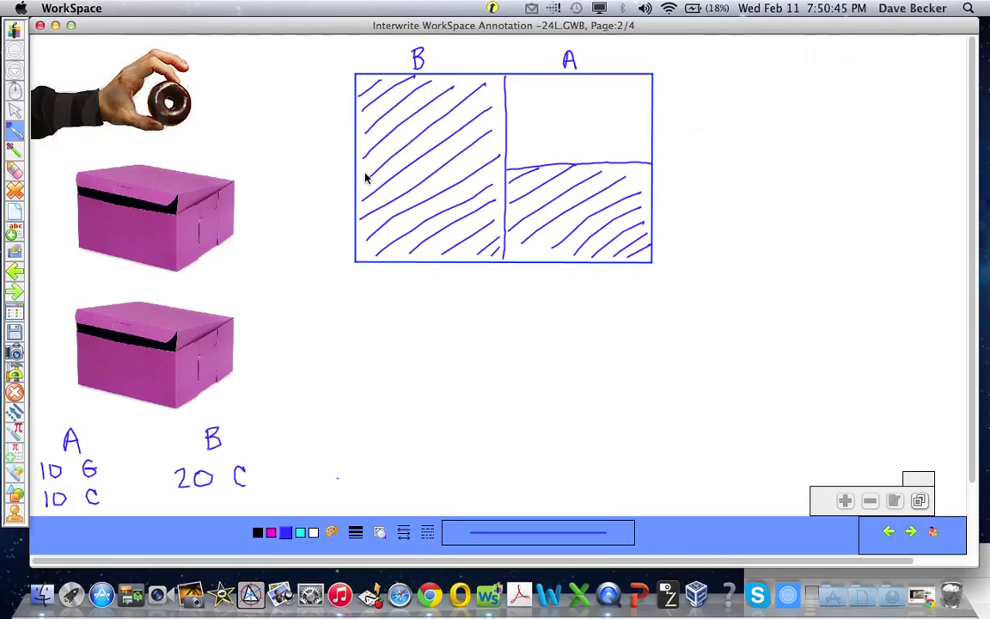
pyautogui.moveTo(359, 172); pyautogui.dragTo(503, 168)
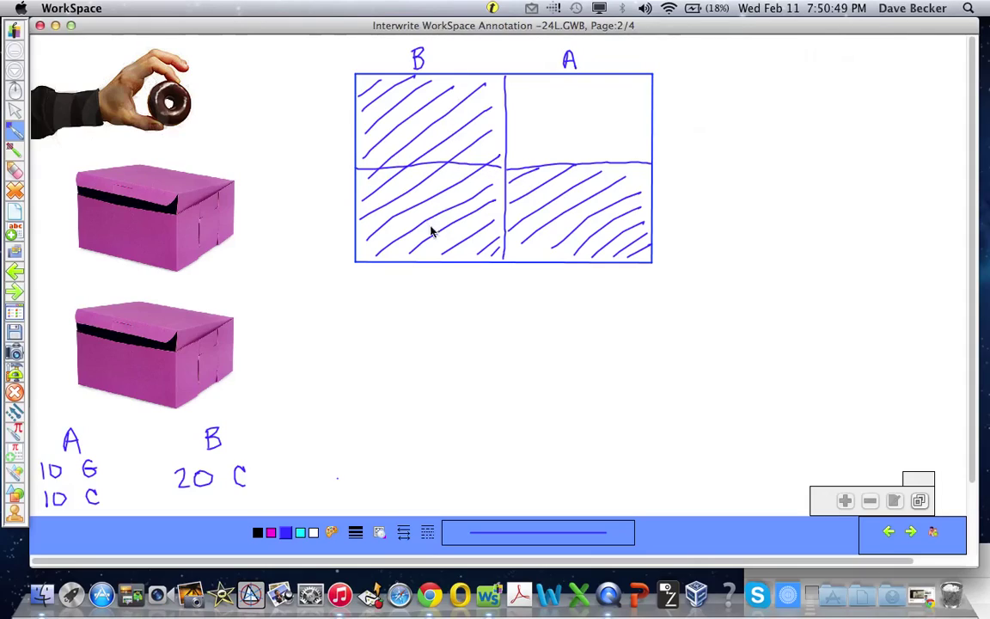